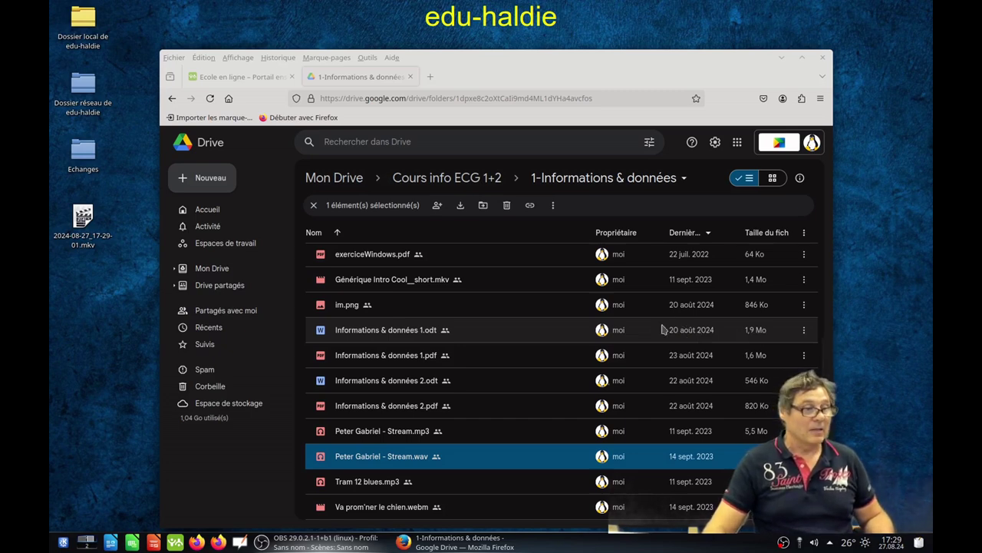
Download Peter Gabriel - Stream.wav from the Drive folder, save it to the Bureau folder, and minimize the browser
{"action": "right_click", "coordinate": [405, 459]}
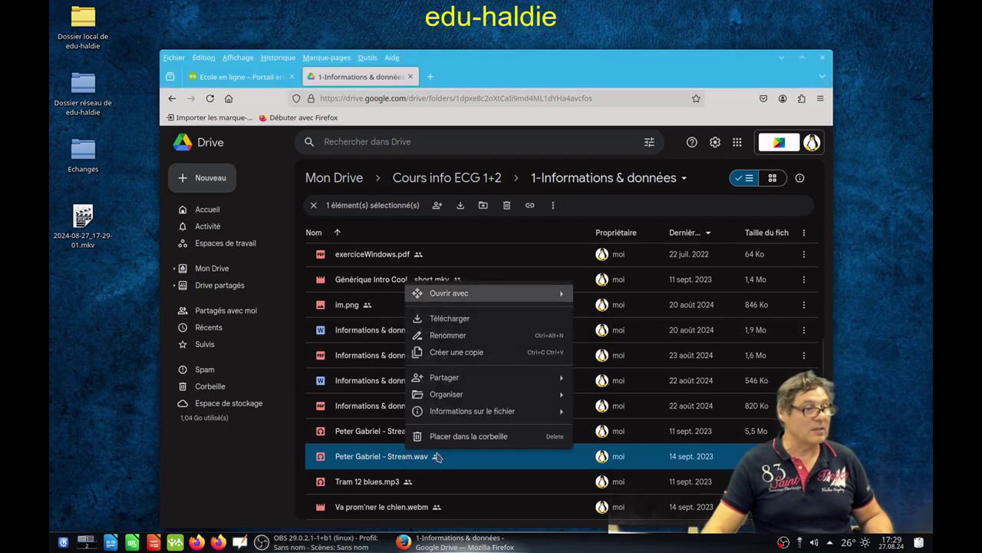
{"action": "left_click", "coordinate": [456, 323]}
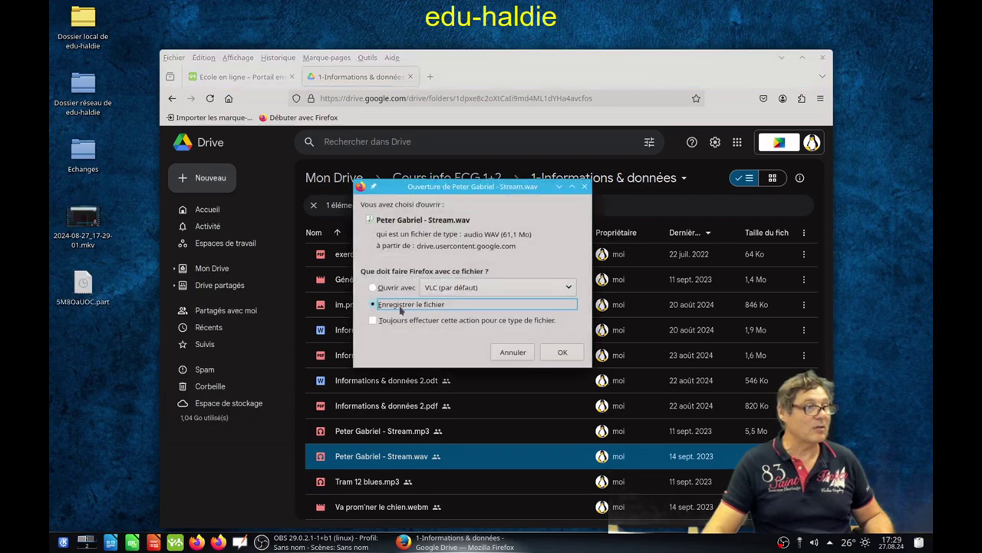
{"action": "left_click", "coordinate": [560, 351]}
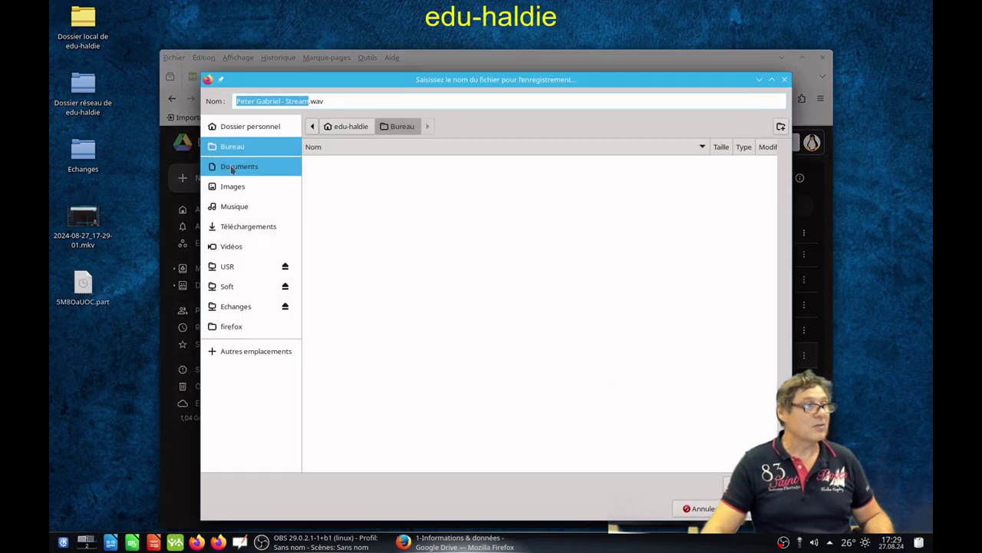
{"action": "key", "text": "Return"}
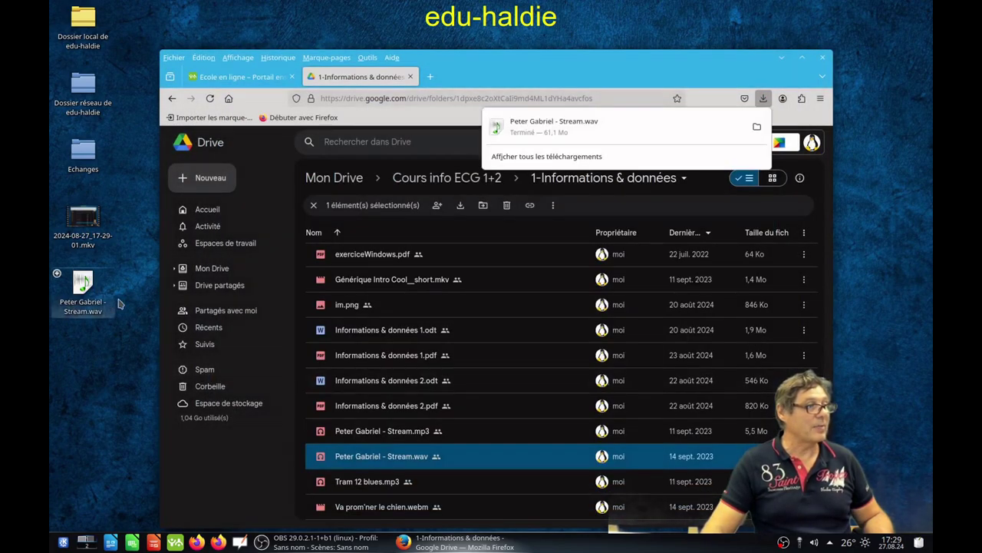
{"action": "left_click_drag", "start_coordinate": [77, 325], "coordinate": [641, 63]}
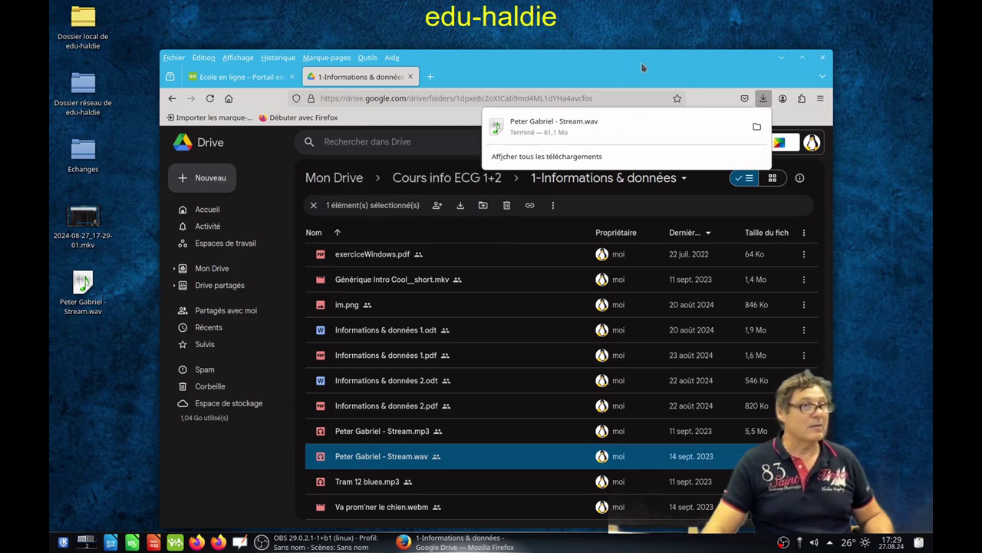
{"action": "left_click", "coordinate": [782, 58]}
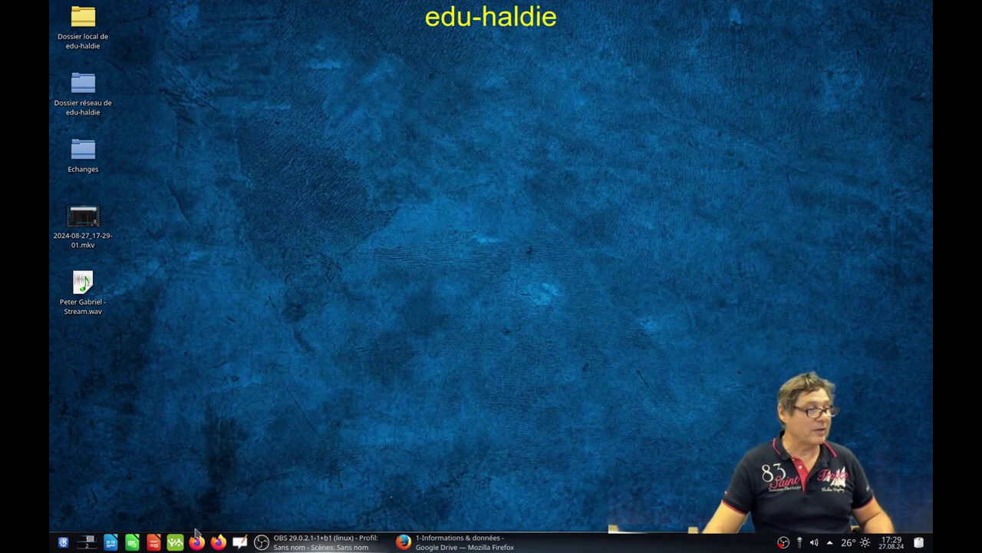
Launch the VLC media player from the multimedia applications
{"action": "left_click", "coordinate": [64, 543]}
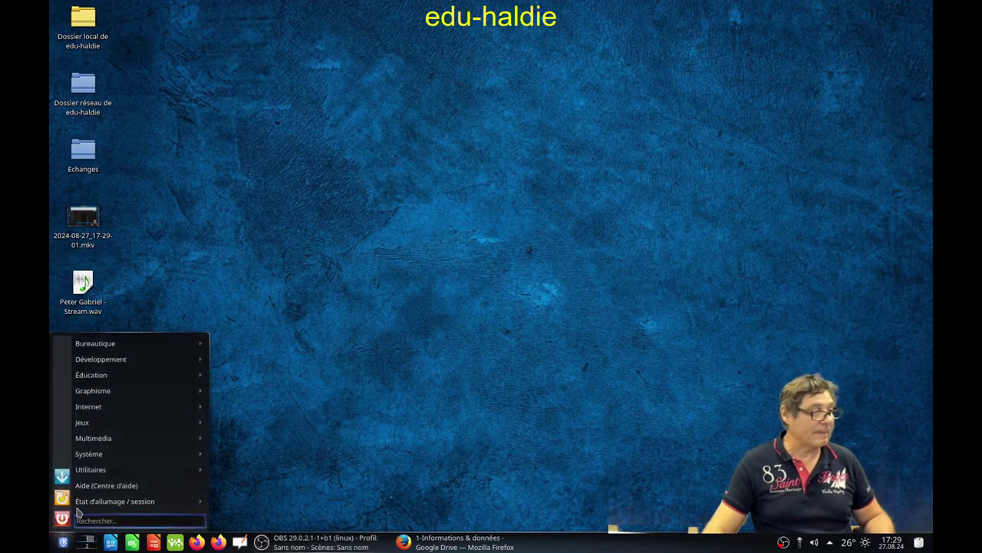
{"action": "mouse_move", "coordinate": [81, 503]}
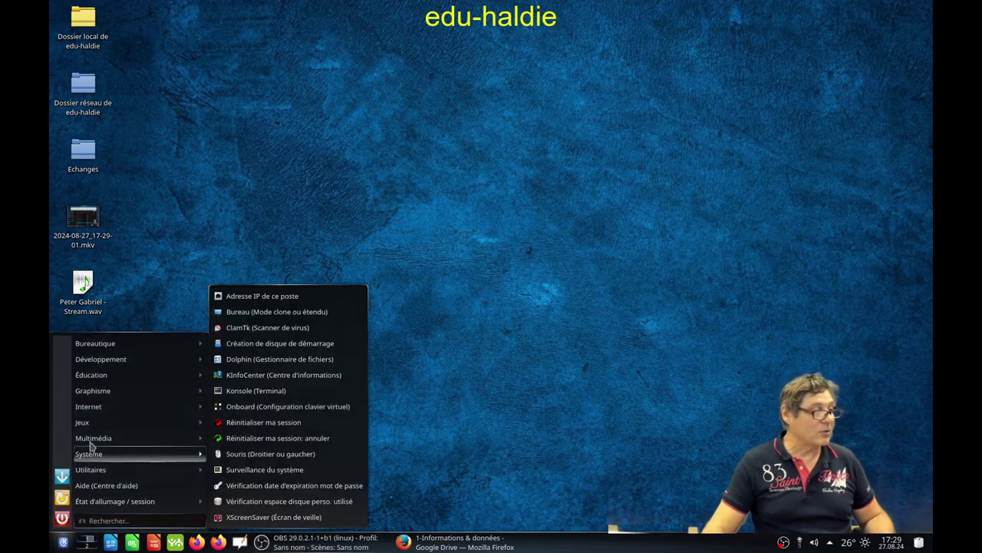
{"action": "mouse_move", "coordinate": [92, 444]}
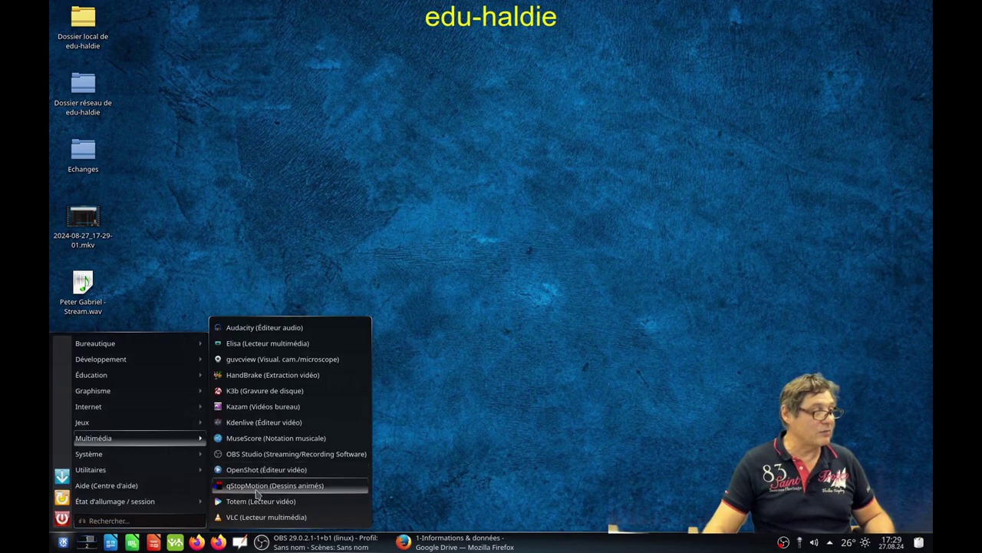
{"action": "left_click", "coordinate": [260, 516]}
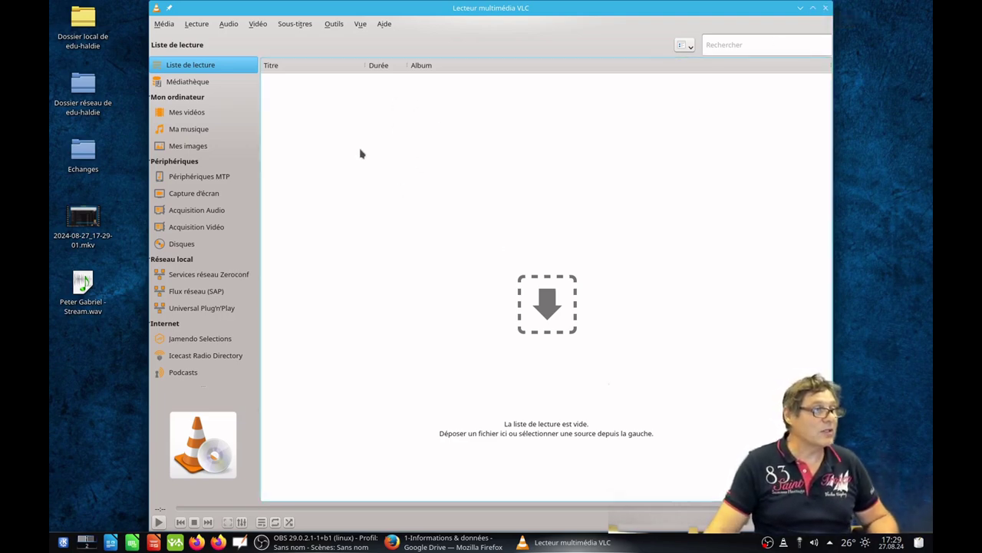
Start a convert/save job with Peter Gabriel - Stream.wav from the Bureau folder as its source
{"action": "left_click", "coordinate": [164, 23]}
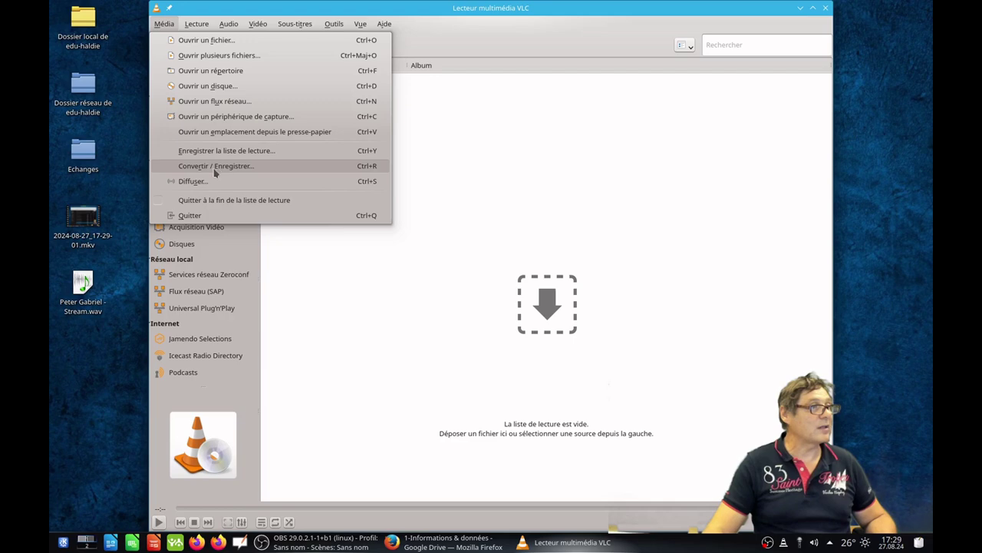
{"action": "left_click", "coordinate": [198, 167]}
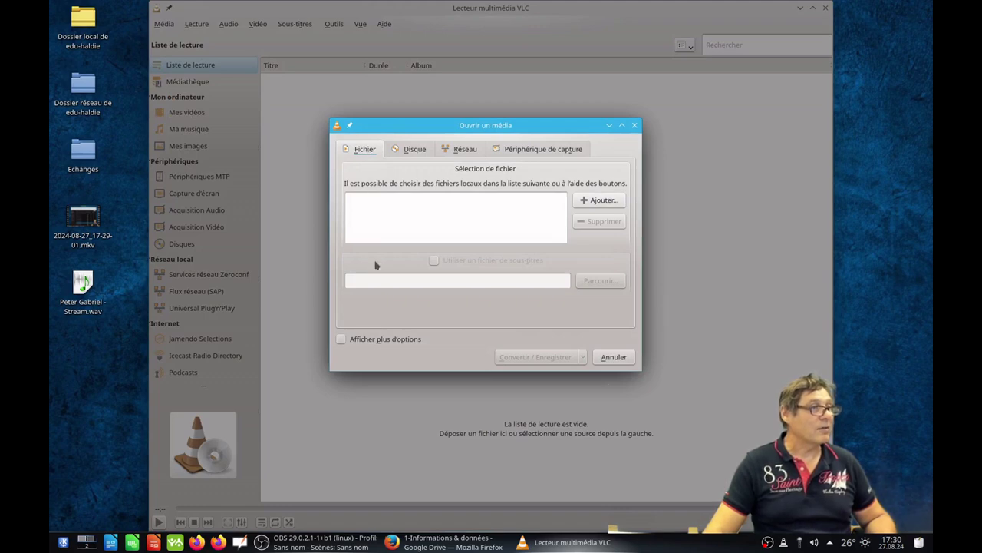
{"action": "left_click", "coordinate": [599, 200]}
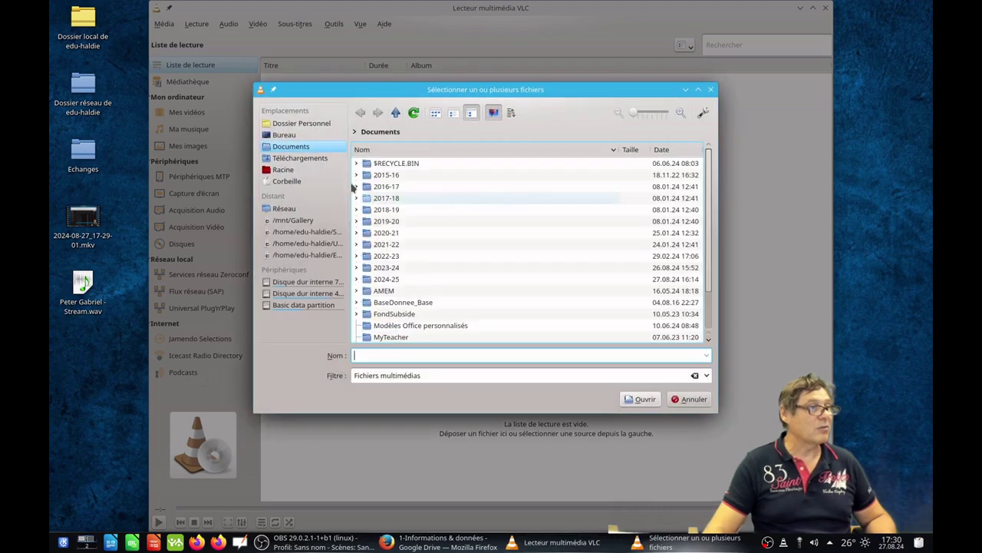
{"action": "left_click", "coordinate": [289, 136]}
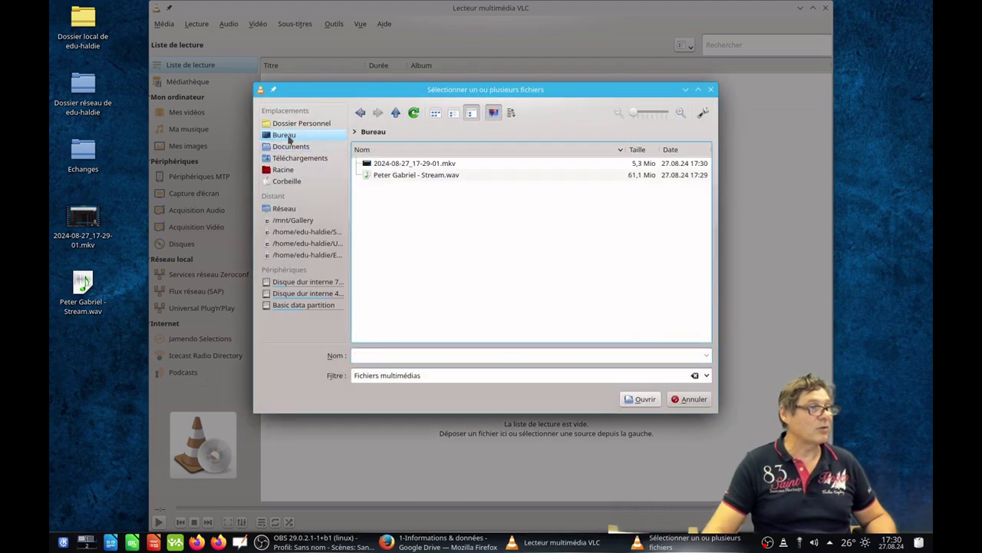
{"action": "double_click", "coordinate": [407, 176]}
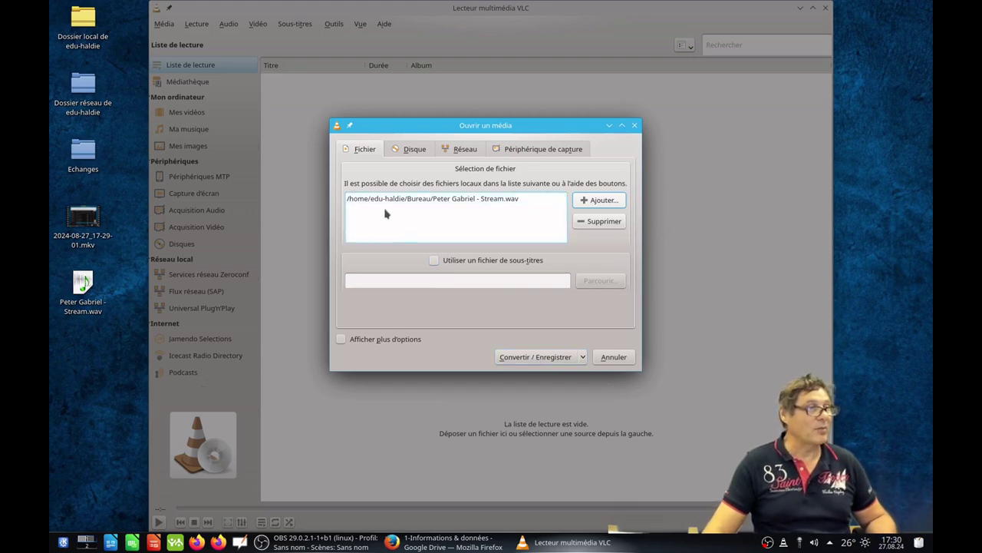
{"action": "left_click", "coordinate": [532, 359]}
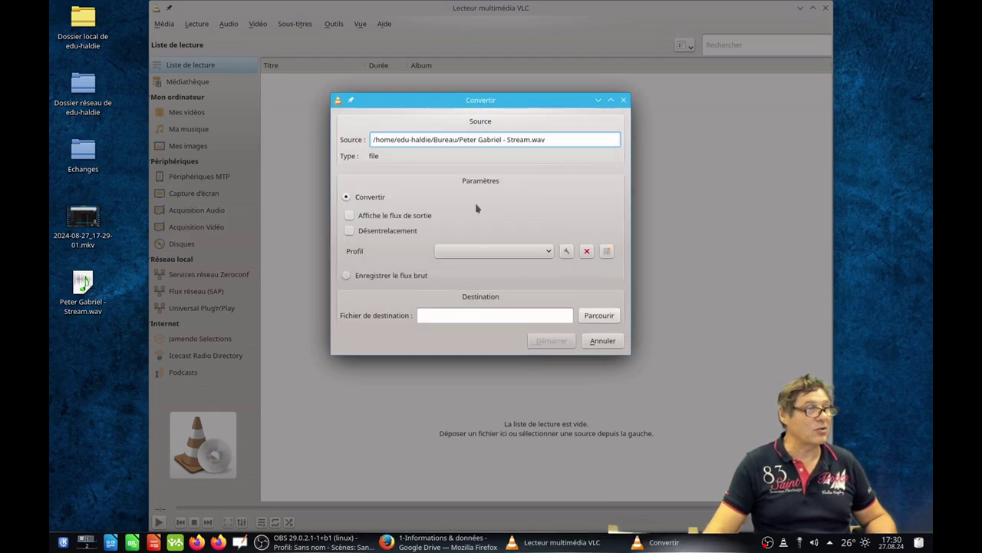
Set the job to convert with the Audio - Vorbis (OGG) profile
{"action": "left_click", "coordinate": [347, 198]}
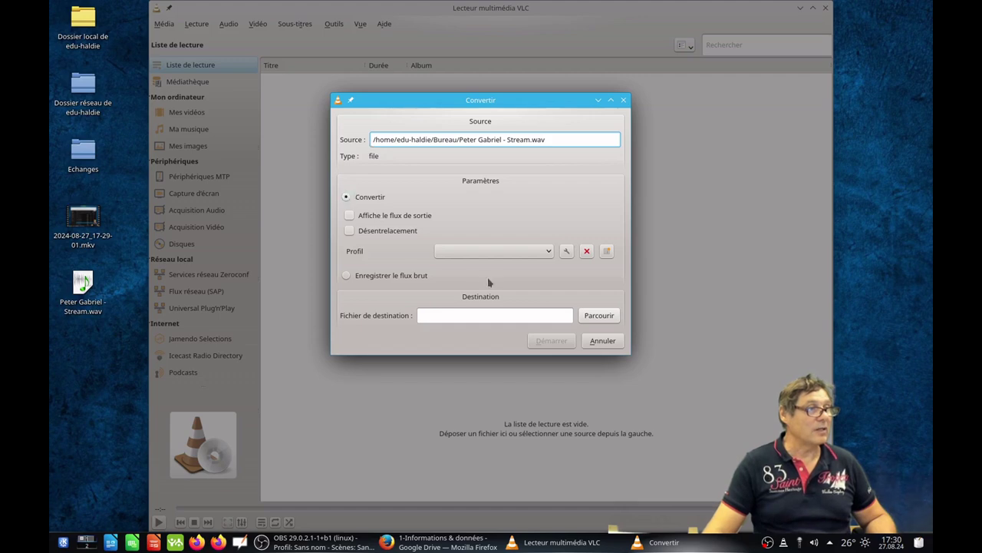
{"action": "left_click", "coordinate": [549, 252]}
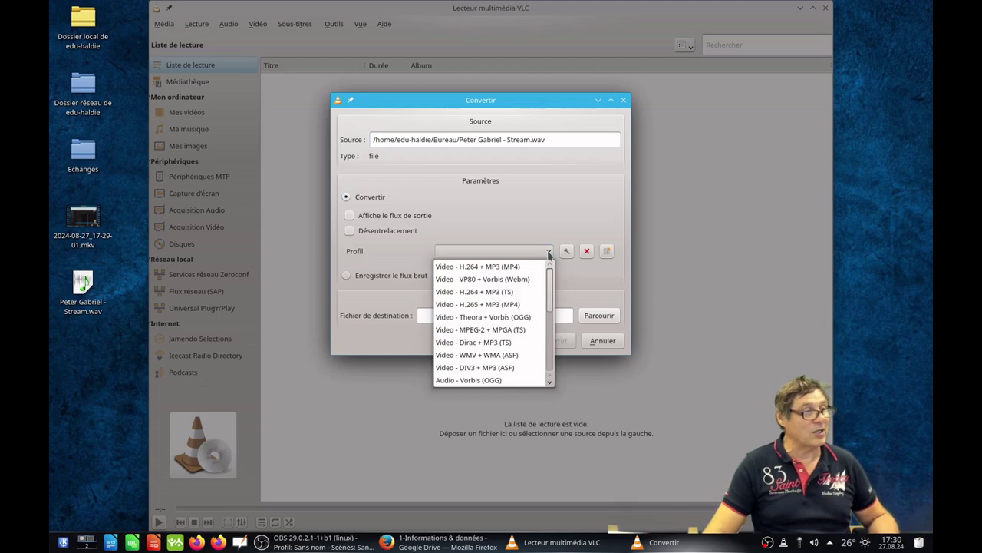
{"action": "scroll", "coordinate": [522, 300], "scroll_direction": "down", "scroll_amount": 5}
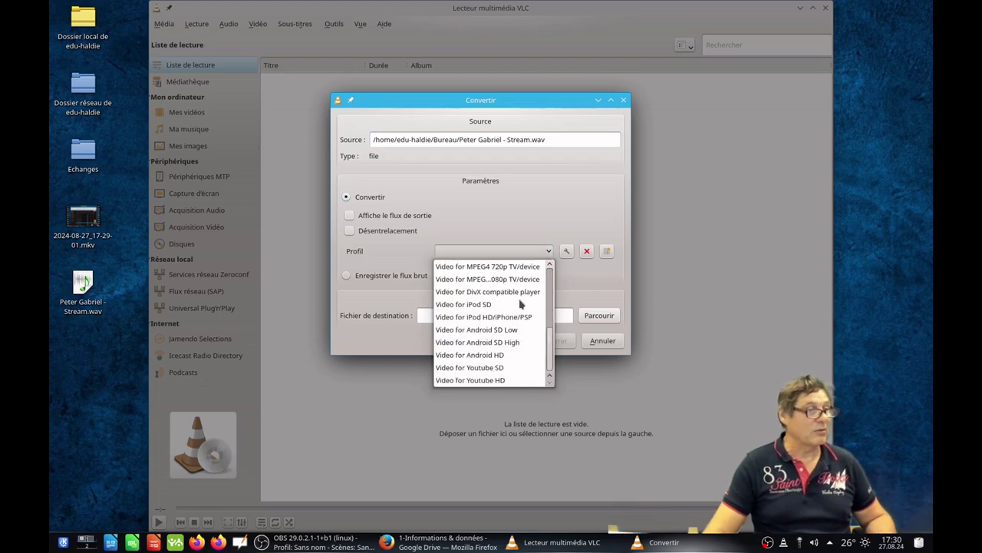
{"action": "scroll", "coordinate": [520, 305], "scroll_direction": "up", "scroll_amount": 5}
{"action": "scroll", "coordinate": [521, 305], "scroll_direction": "down", "scroll_amount": 3}
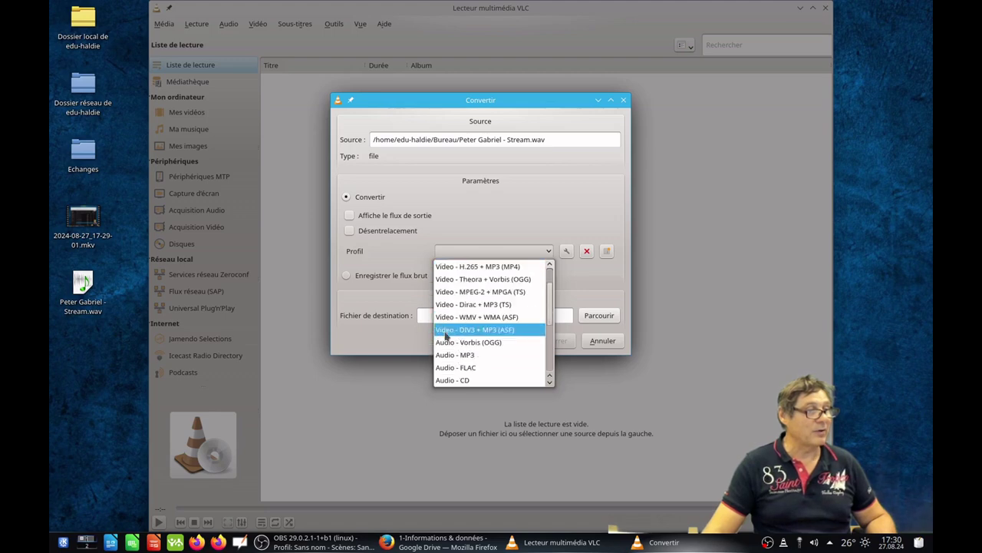
{"action": "scroll", "coordinate": [453, 373], "scroll_direction": "down", "scroll_amount": 1}
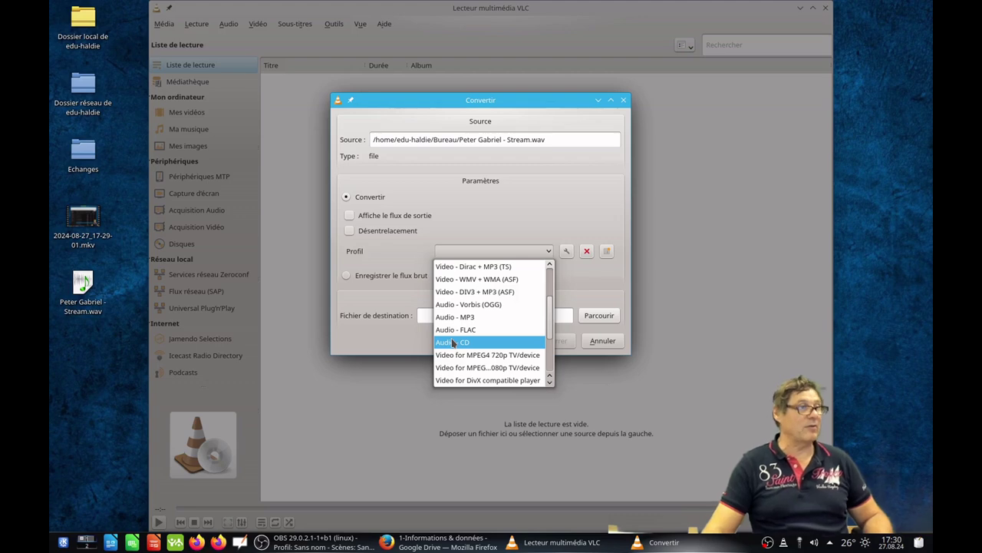
{"action": "left_click", "coordinate": [479, 305]}
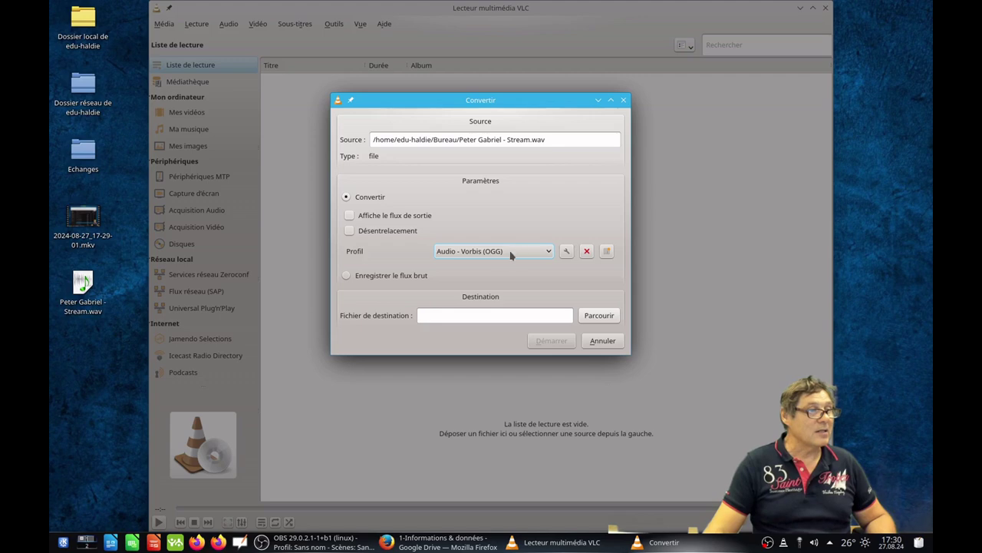
Review the encapsulation and audio codec settings of the Vorbis (OGG) profile, and save the profile
{"action": "left_click", "coordinate": [566, 251]}
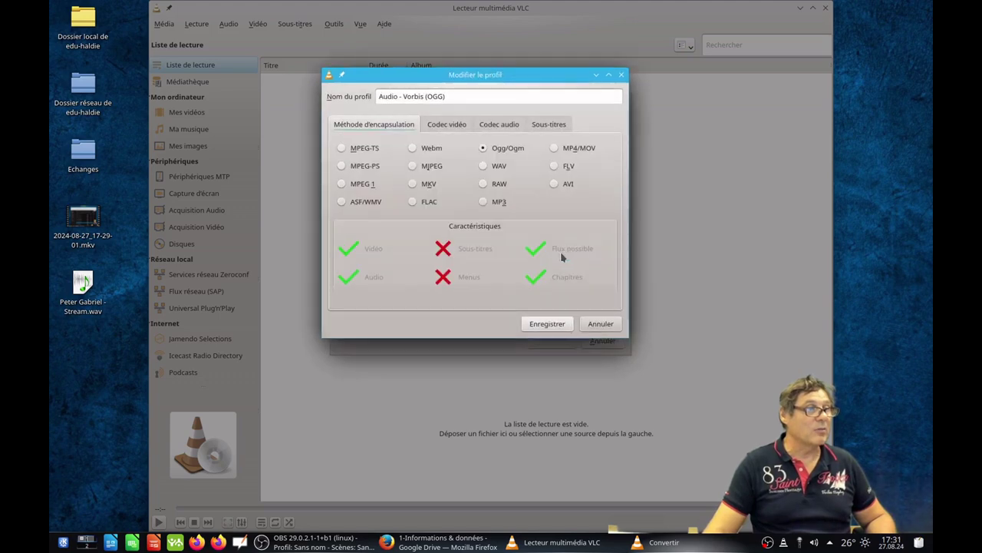
{"action": "left_click", "coordinate": [500, 127]}
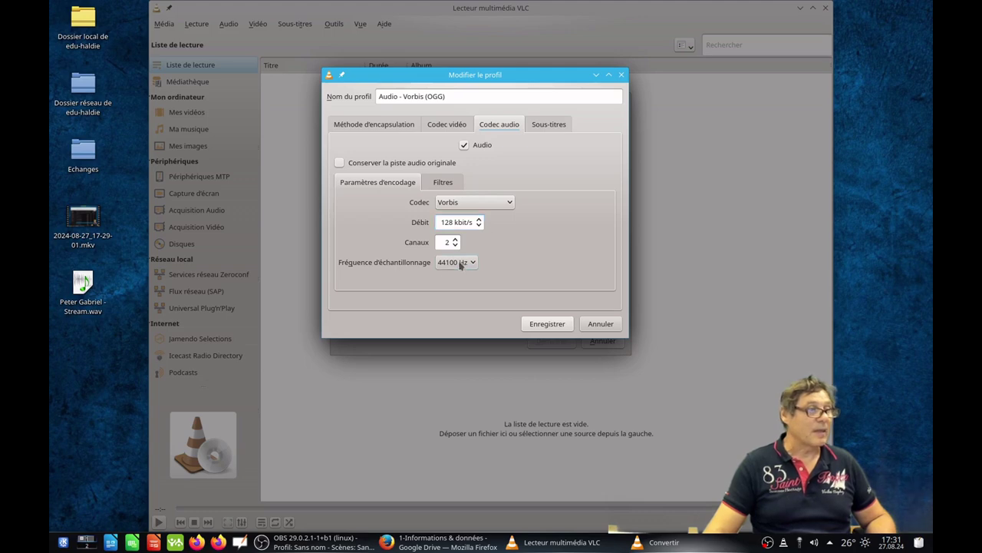
{"action": "left_click", "coordinate": [546, 324]}
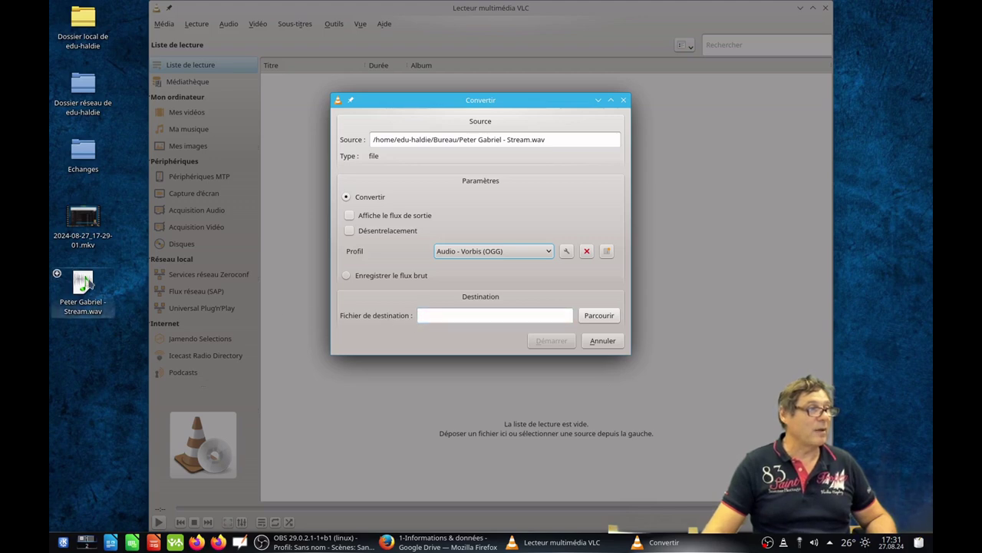
Set the destination to Peter Gabriel - Stream.ogg in the Bureau folder and start the conversion
{"action": "left_click", "coordinate": [600, 317]}
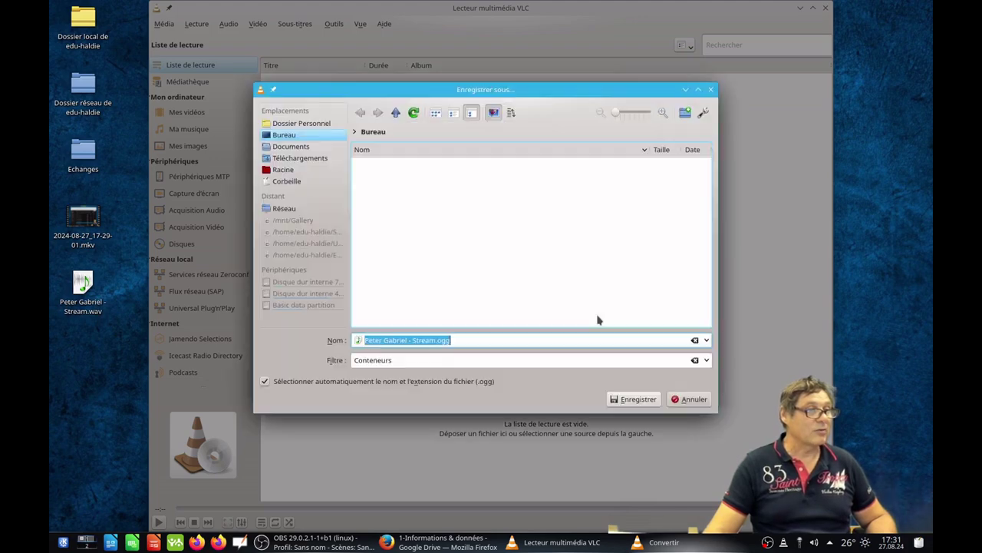
{"action": "left_click", "coordinate": [287, 138]}
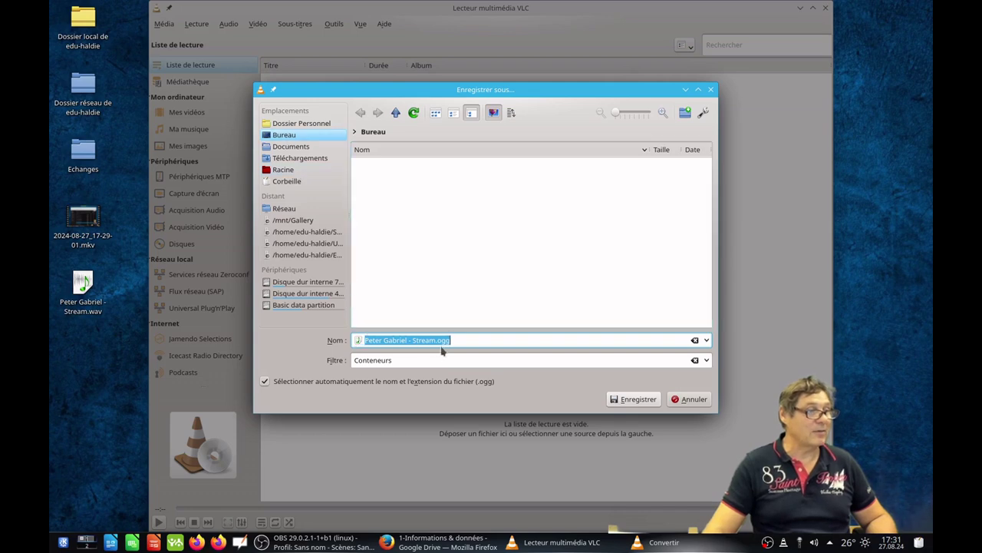
{"action": "left_click", "coordinate": [644, 398]}
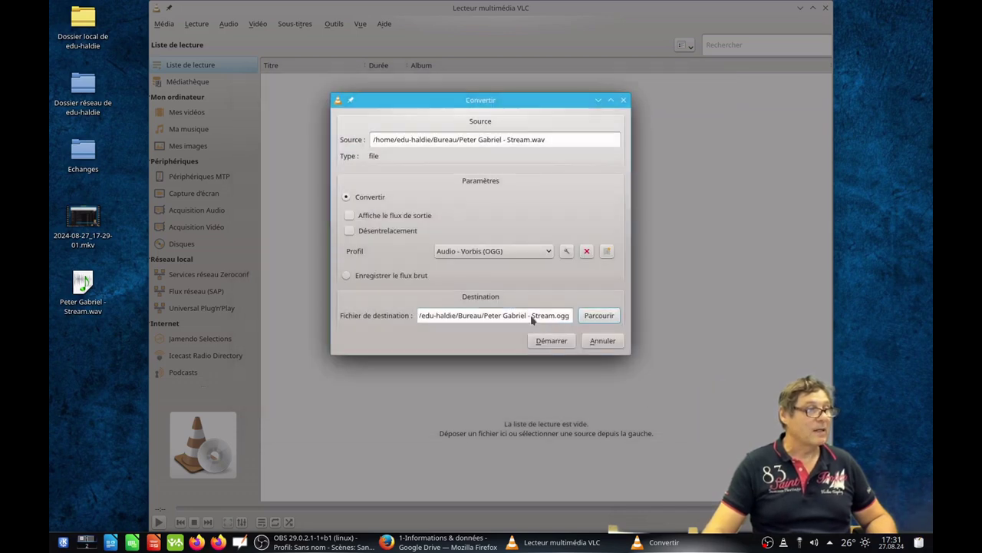
{"action": "left_click", "coordinate": [399, 137]}
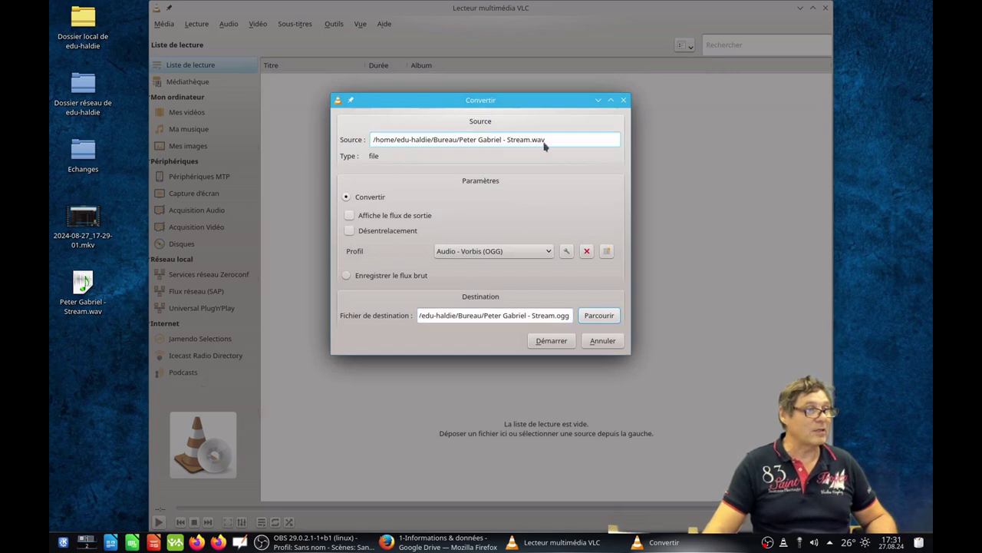
{"action": "left_click", "coordinate": [434, 319]}
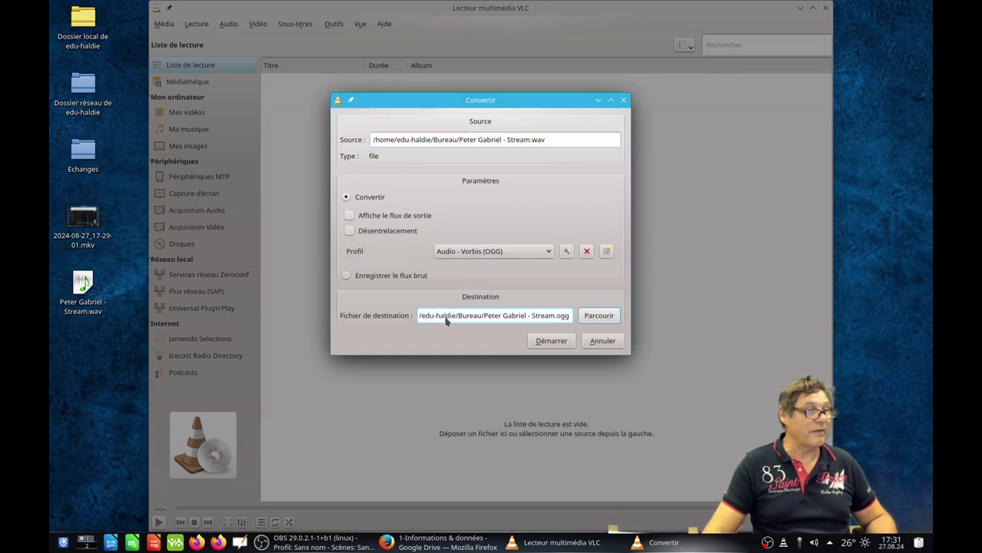
{"action": "left_click", "coordinate": [550, 340]}
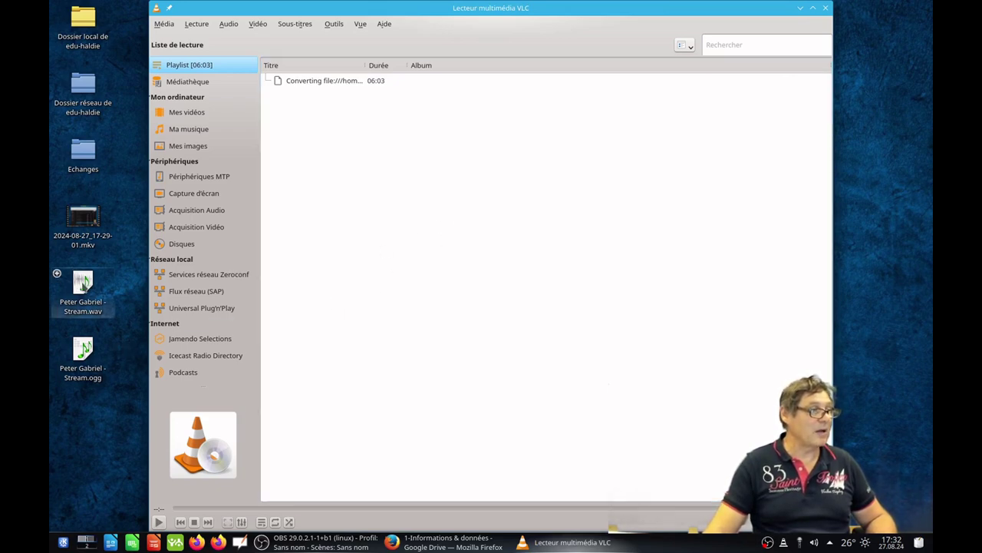
Check the file size of Peter Gabriel - Stream.wav in its properties, and close them
{"action": "right_click", "coordinate": [84, 282]}
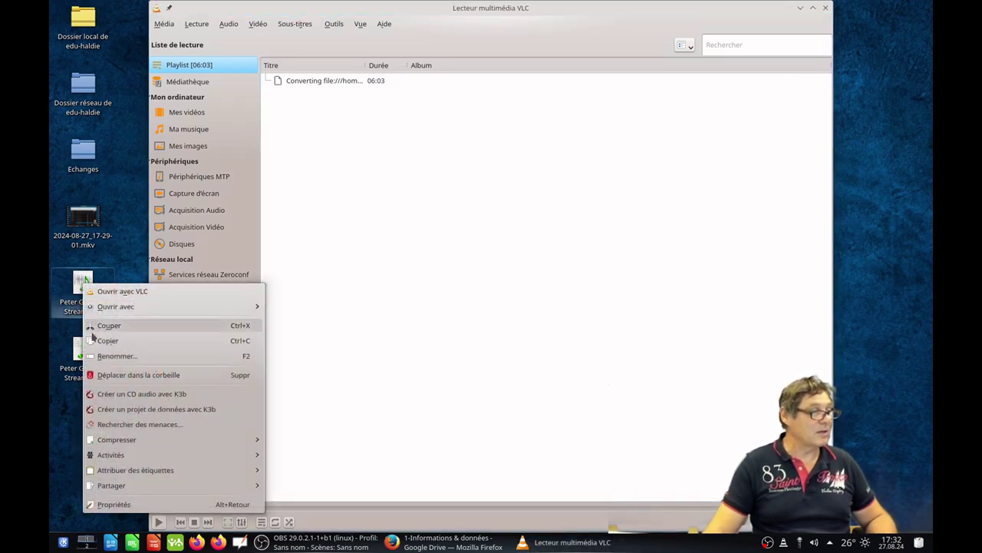
{"action": "left_click", "coordinate": [123, 506]}
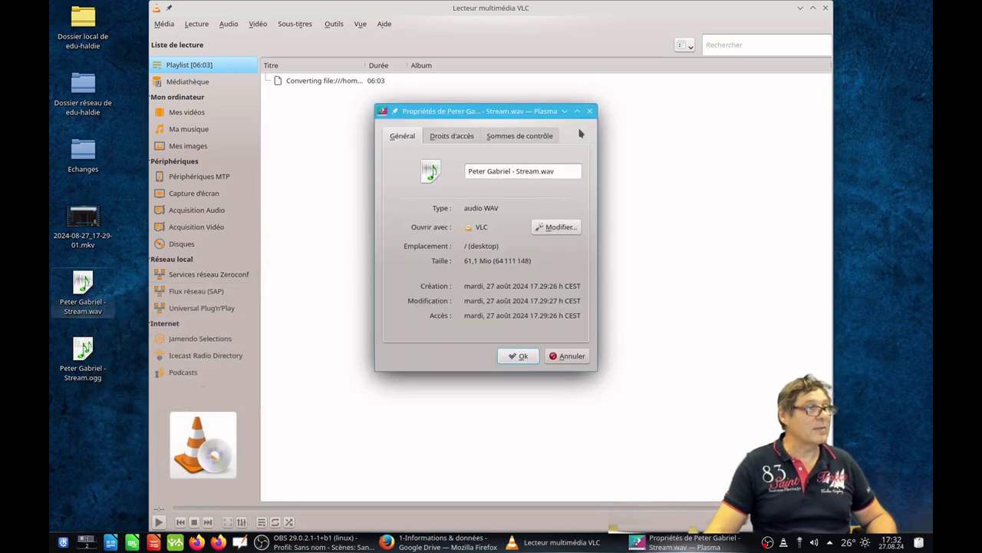
{"action": "left_click", "coordinate": [590, 111]}
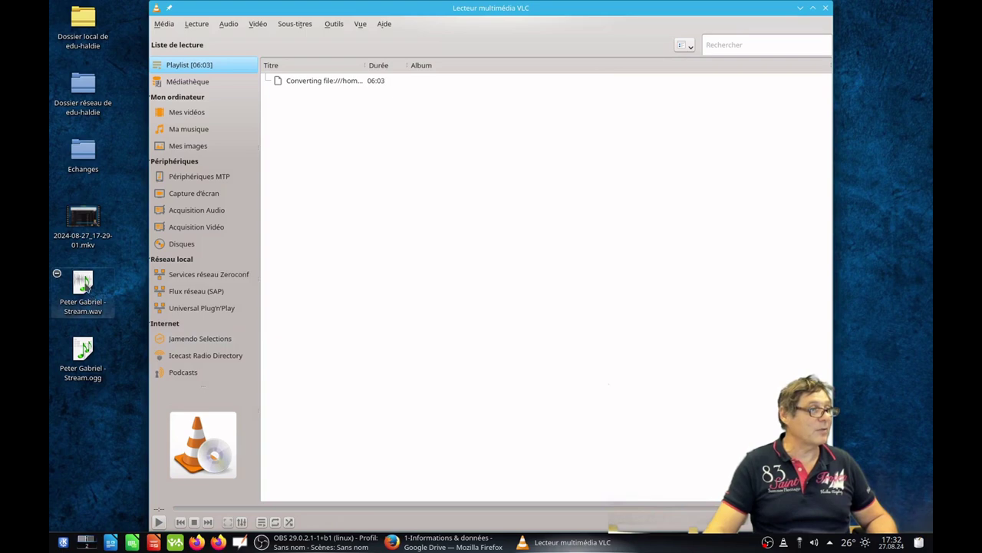
Check the file size of Peter Gabriel - Stream.ogg in its properties, and close them
{"action": "right_click", "coordinate": [86, 357]}
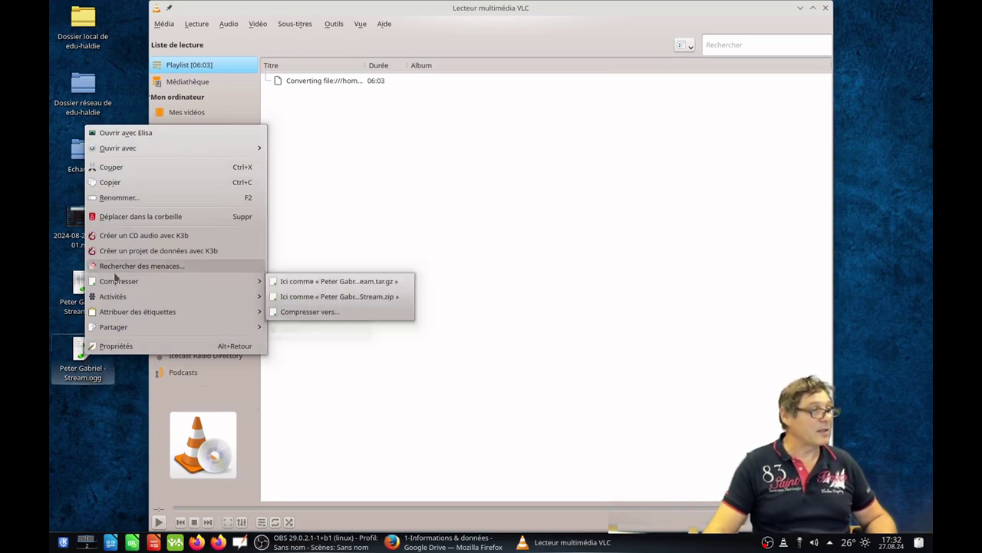
{"action": "left_click", "coordinate": [114, 345]}
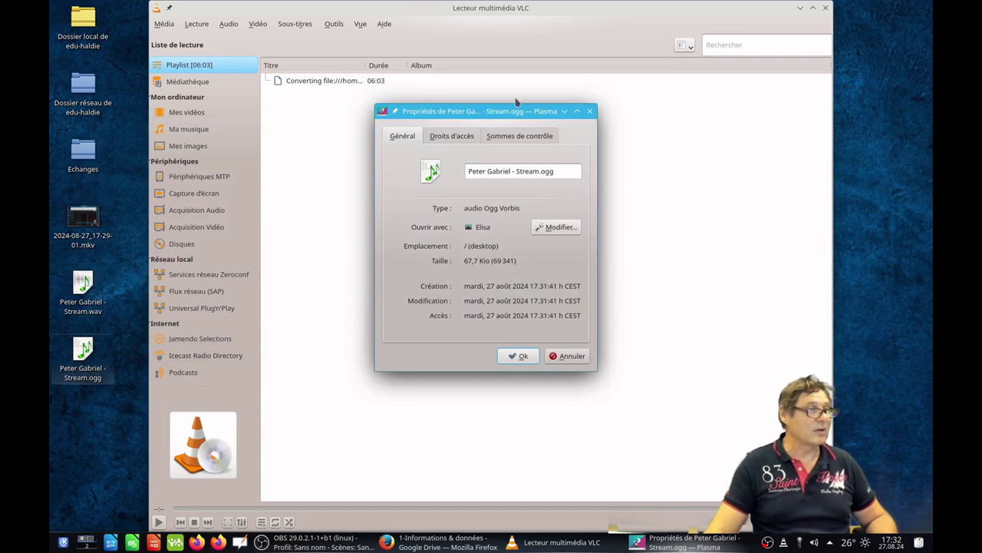
{"action": "left_click_drag", "start_coordinate": [516, 107], "coordinate": [254, 207]}
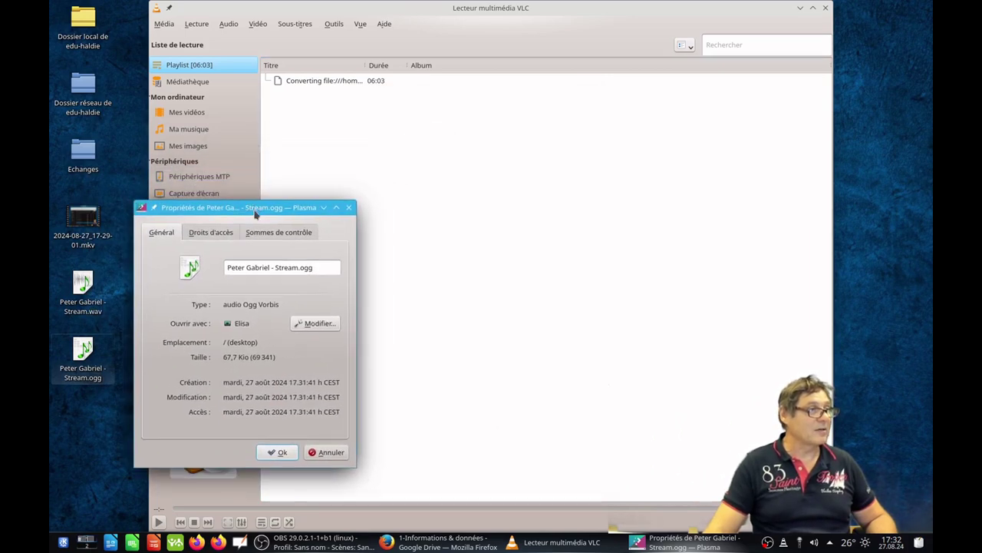
{"action": "left_click", "coordinate": [349, 208]}
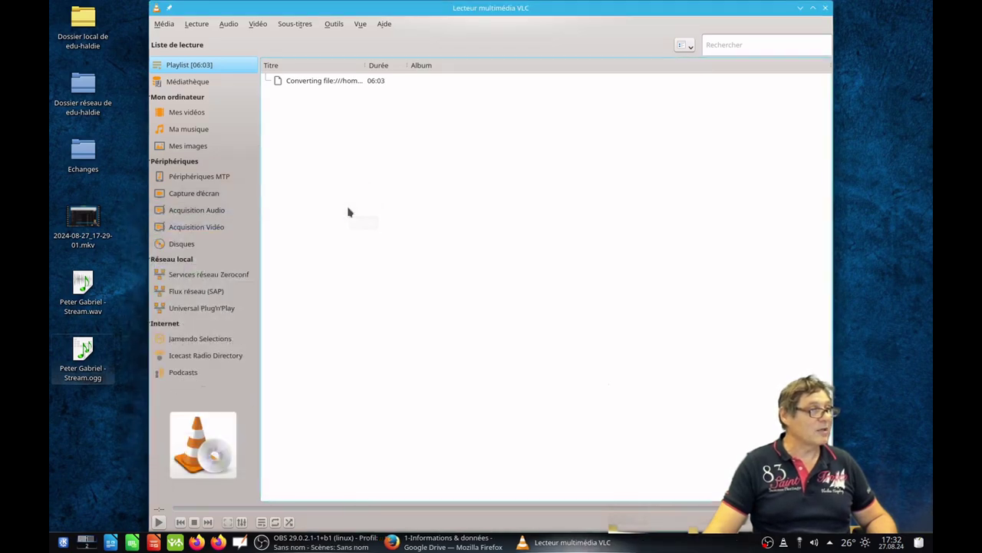
Close the VLC window, play the converted Peter Gabriel - Stream.ogg from the desktop with VLC, and pause it after about 9 seconds
{"action": "left_click", "coordinate": [825, 8]}
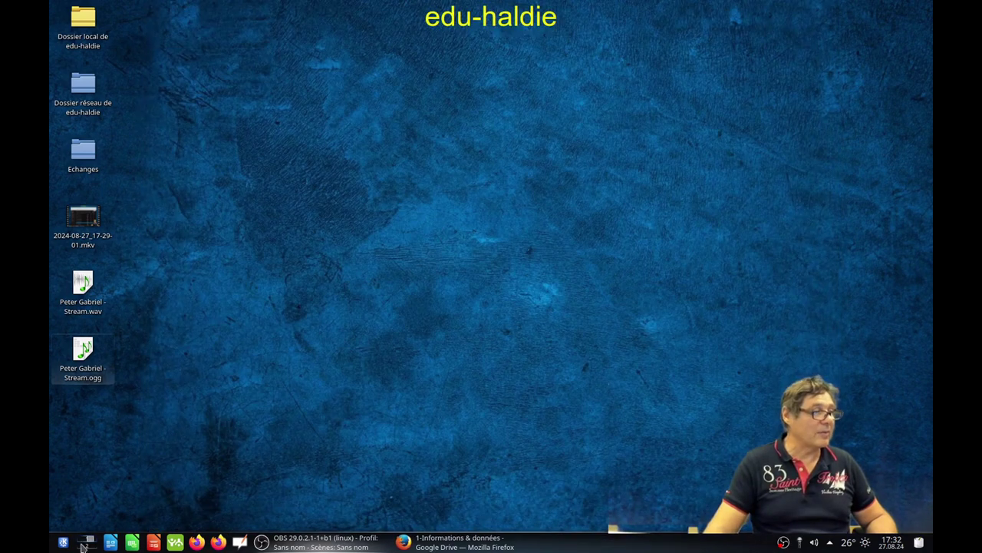
{"action": "right_click", "coordinate": [81, 352]}
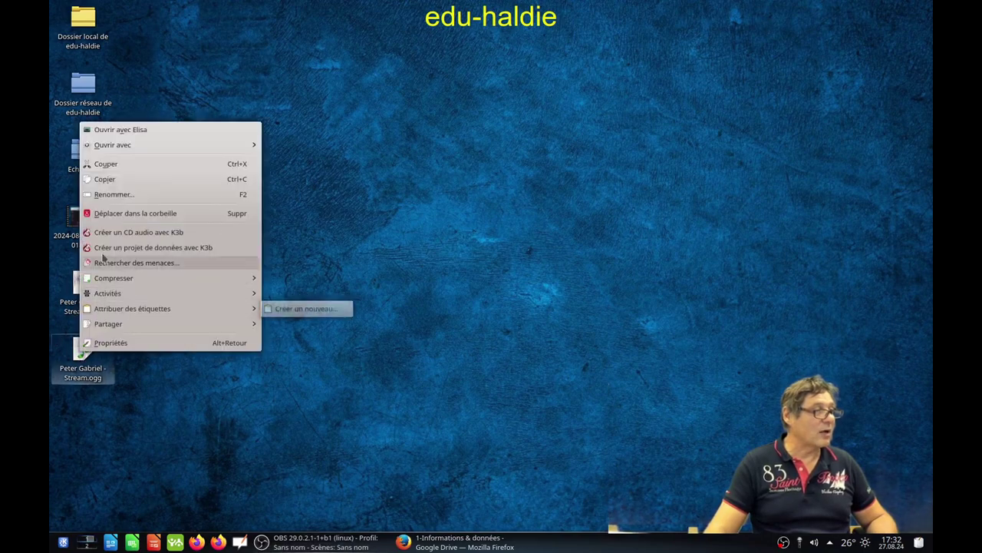
{"action": "mouse_move", "coordinate": [121, 146]}
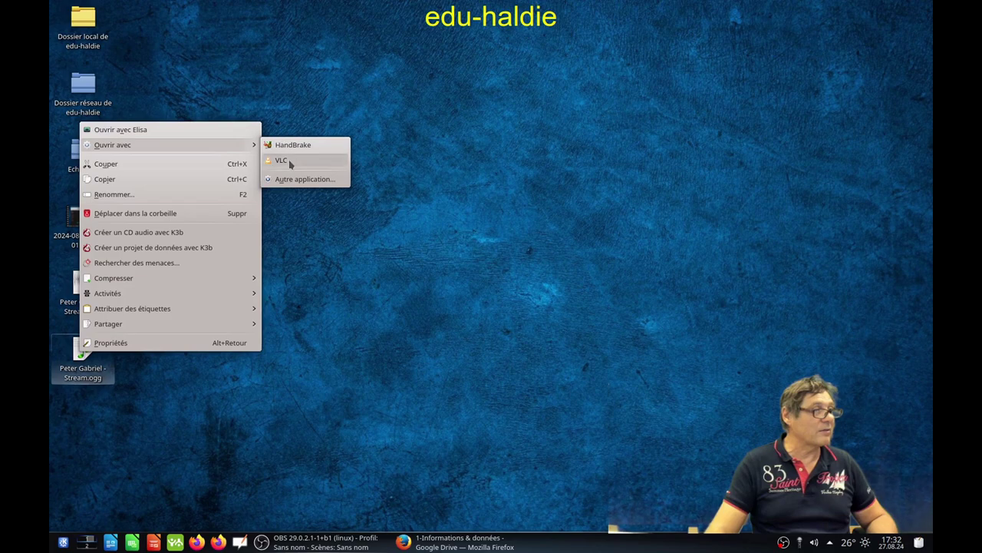
{"action": "left_click", "coordinate": [282, 160]}
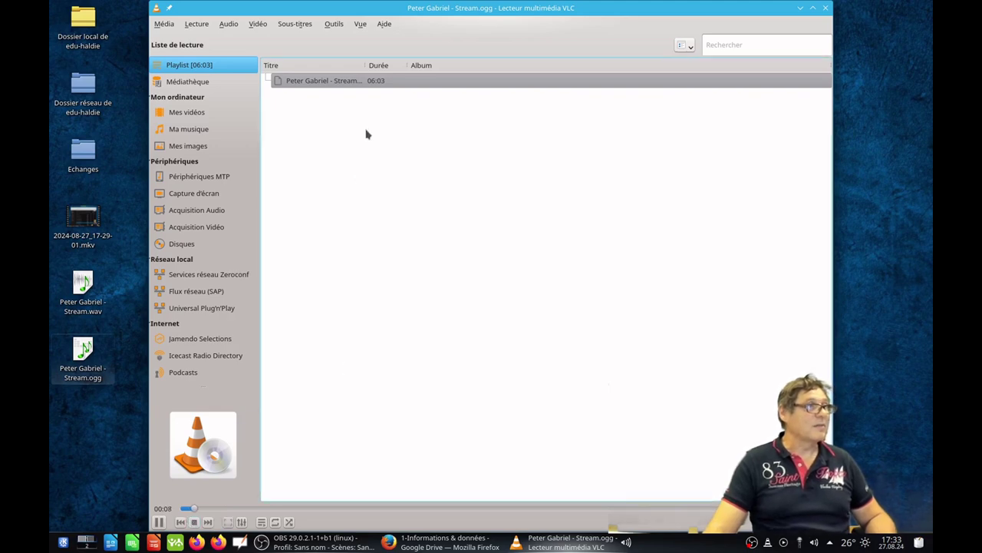
{"action": "left_click", "coordinate": [160, 523]}
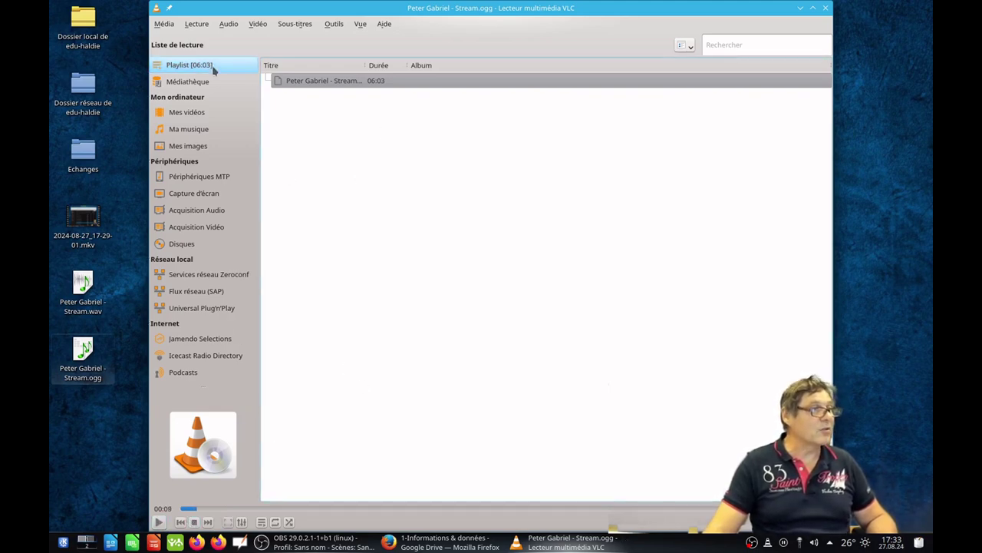